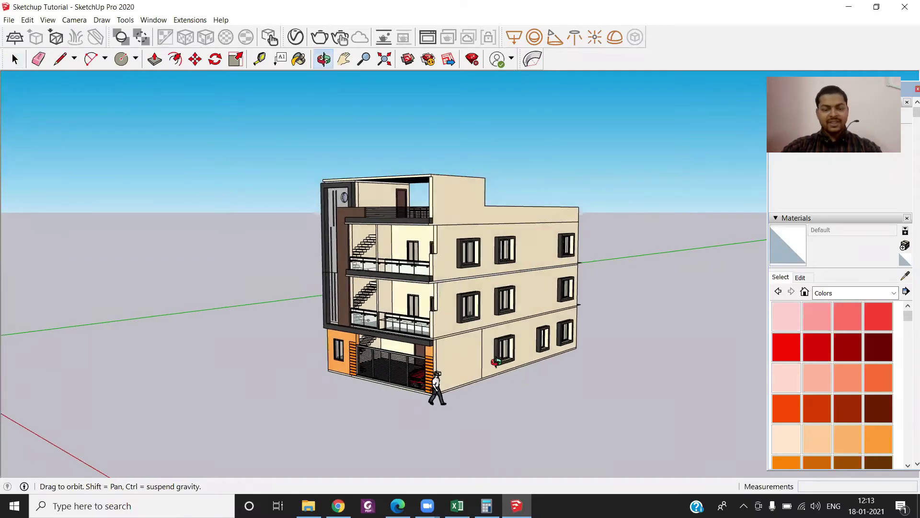
# Move the person figure from beside the building onto the red car, then clear the selection.
pyautogui.moveTo(495, 362)
pyautogui.mouseDown()
pyautogui.moveTo(465, 365)
pyautogui.moveTo(805, 350)
pyautogui.mouseUp()
pyautogui.press('space')
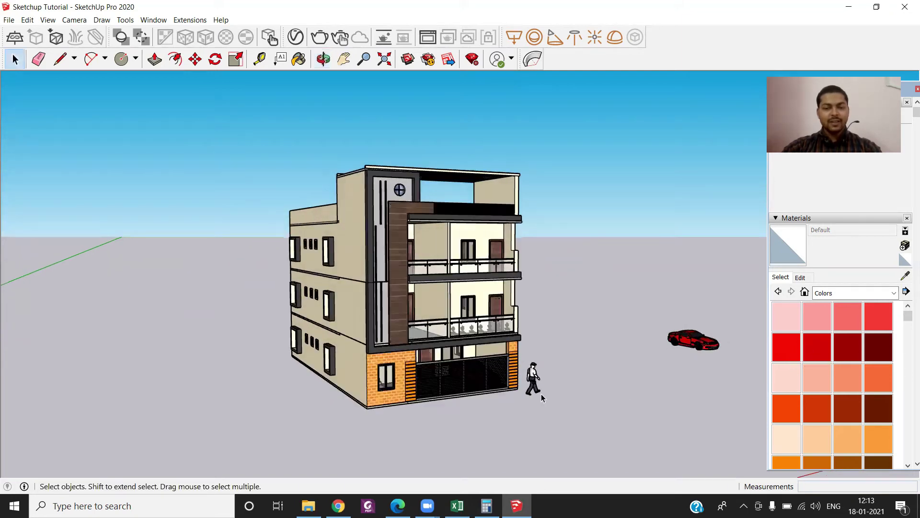
pyautogui.click(536, 392)
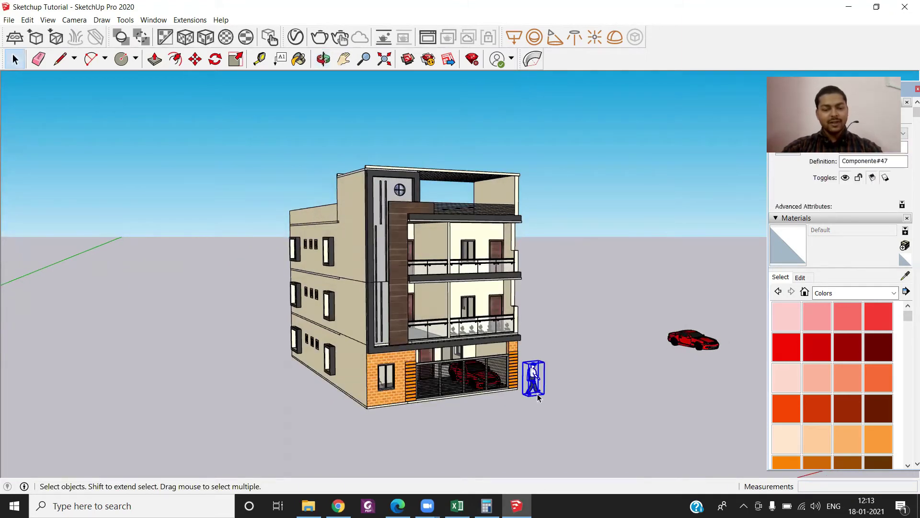
pyautogui.press('m')
pyautogui.click(545, 393)
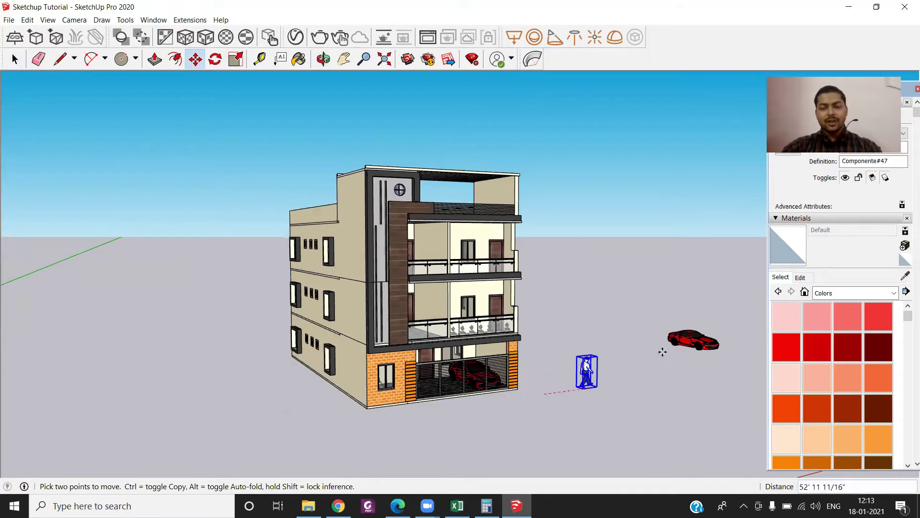
pyautogui.click(616, 359)
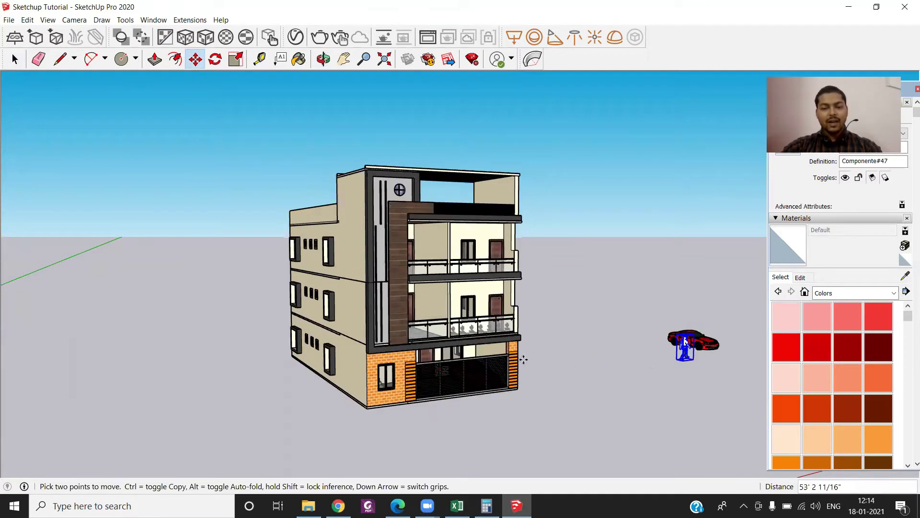
pyautogui.press('space')
pyautogui.click(544, 318)
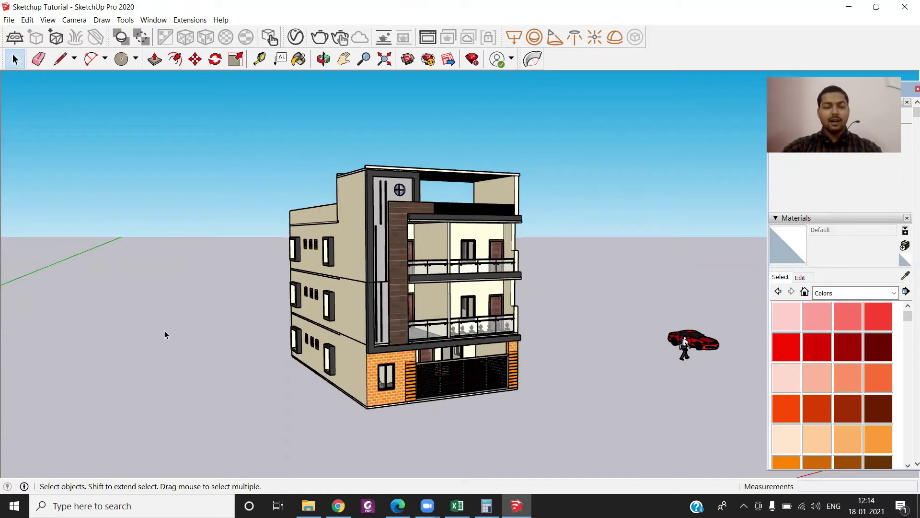
pyautogui.moveTo(165, 335)
pyautogui.mouseDown(button='middle')
pyautogui.moveTo(268, 344)
pyautogui.moveTo(419, 211)
pyautogui.moveTo(289, 240)
pyautogui.mouseUp(button='middle')
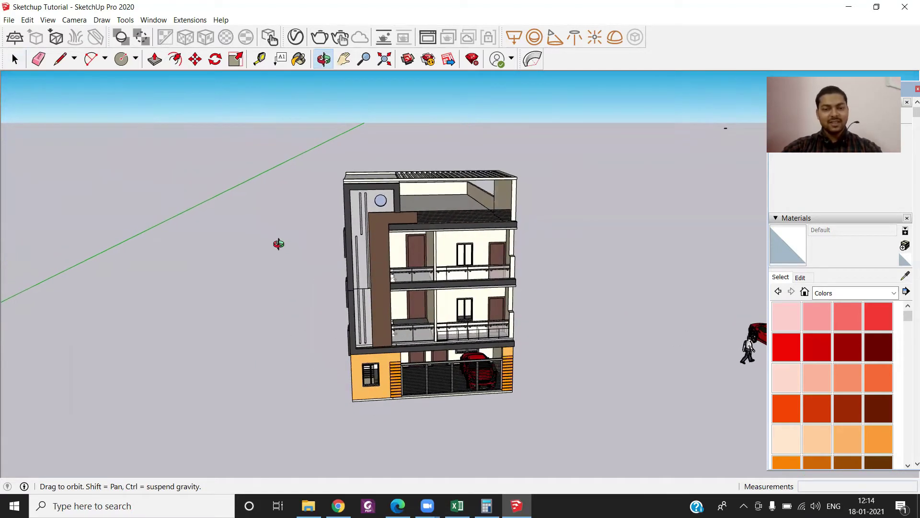
pyautogui.moveTo(290, 239); pyautogui.dragTo(263, 236, button='middle')
pyautogui.moveTo(287, 289); pyautogui.dragTo(233, 278, button='middle')
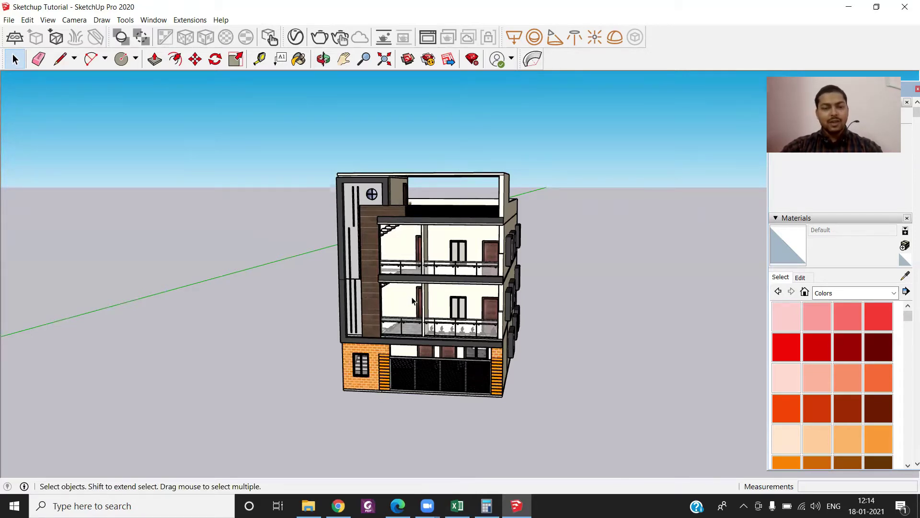
pyautogui.moveTo(413, 301); pyautogui.dragTo(284, 300, button='middle')
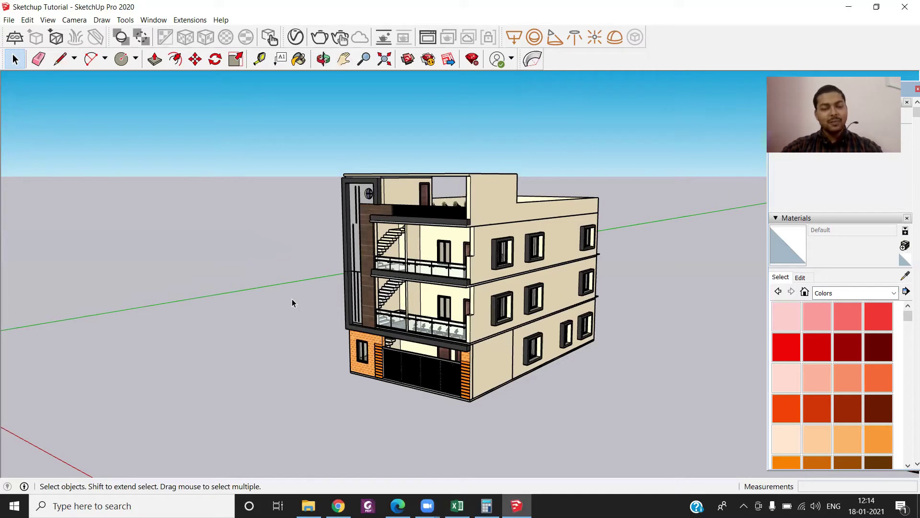
pyautogui.scroll(1, 479, 252)
pyautogui.scroll(2, 478, 254)
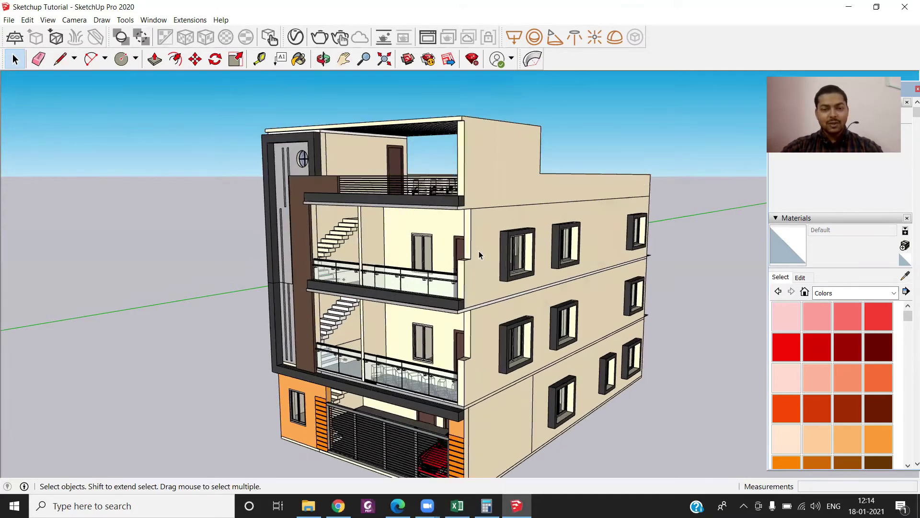
pyautogui.scroll(-2, 478, 254)
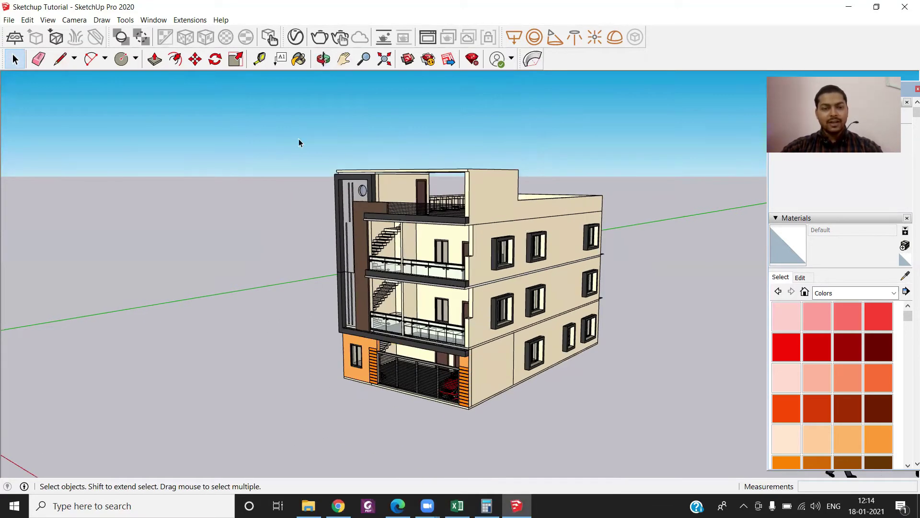
# Window-select the building and hide its upper storey.
pyautogui.moveTo(299, 142); pyautogui.dragTo(619, 304)
pyautogui.scroll(3, 504, 256)
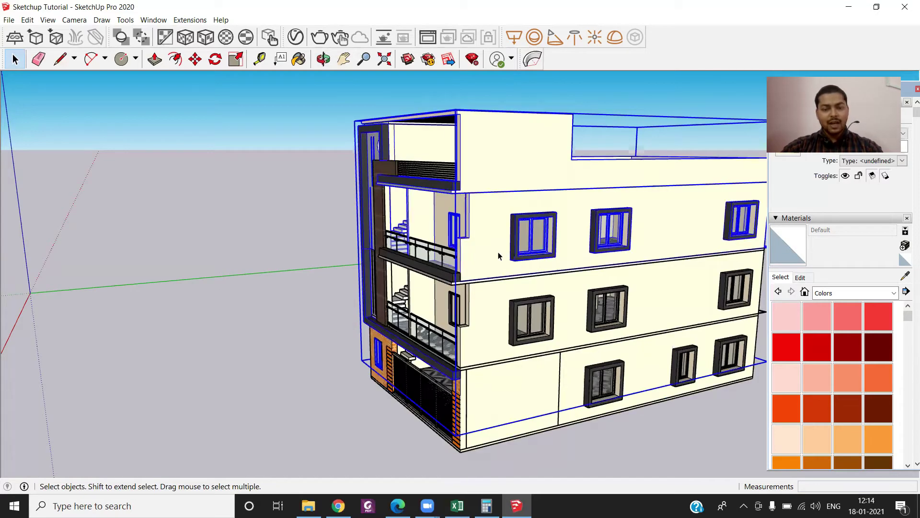
pyautogui.rightClick(498, 253)
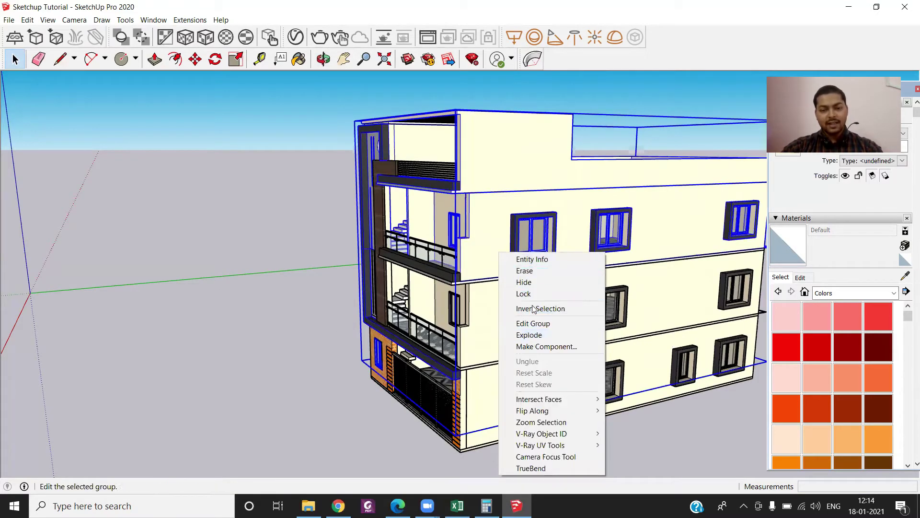
pyautogui.click(527, 282)
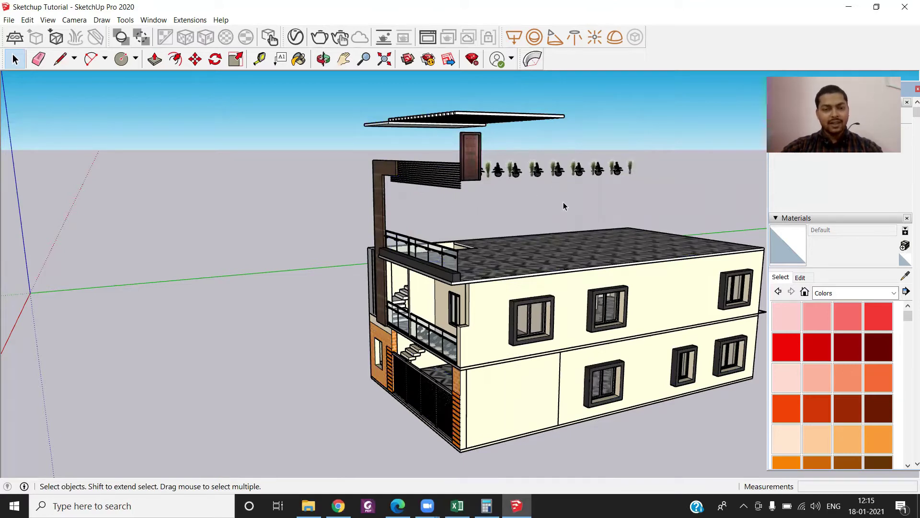
# Inspect the exposed patterned roof from above and select the remaining building group.
pyautogui.moveTo(471, 240)
pyautogui.mouseDown(button='middle')
pyautogui.moveTo(445, 242)
pyautogui.moveTo(460, 237)
pyautogui.mouseUp(button='middle')
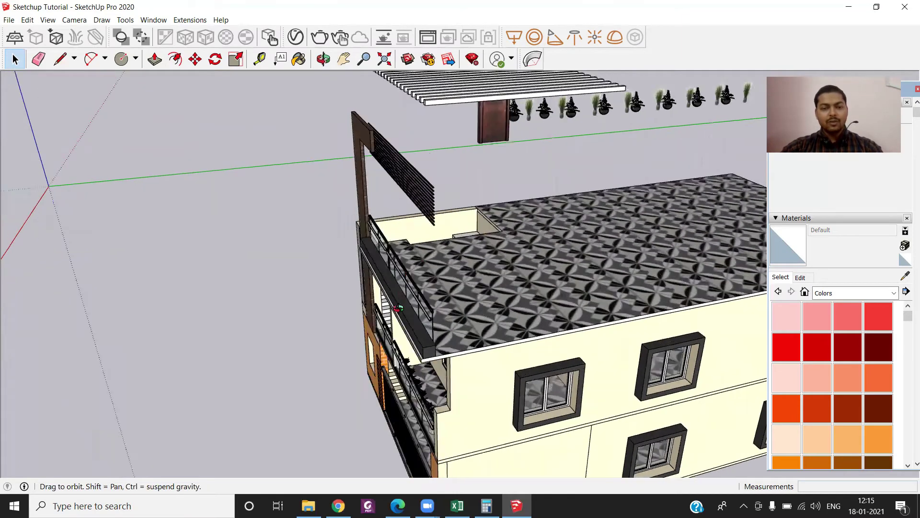
pyautogui.scroll(5, 478, 228)
pyautogui.scroll(-3, 473, 227)
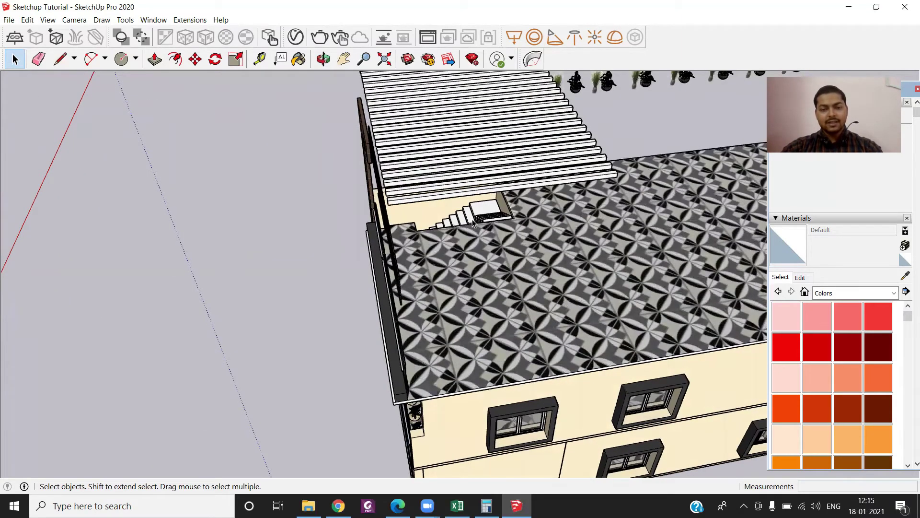
pyautogui.scroll(-2, 473, 228)
pyautogui.moveTo(472, 228)
pyautogui.mouseDown(button='middle')
pyautogui.moveTo(511, 229)
pyautogui.moveTo(531, 278)
pyautogui.mouseUp(button='middle')
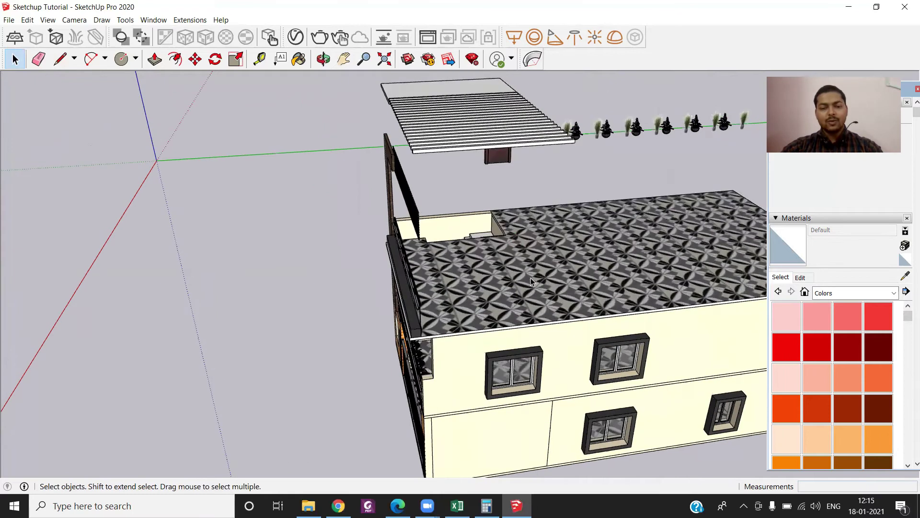
pyautogui.click(536, 284)
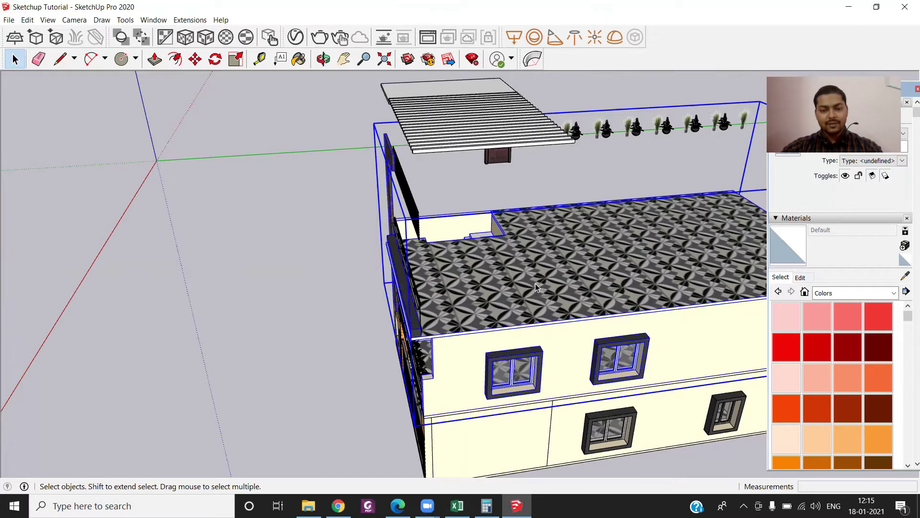
# Inside the building group, hide the patterned roof slab and view the staircase room.
pyautogui.doubleClick(536, 287)
pyautogui.rightClick(526, 306)
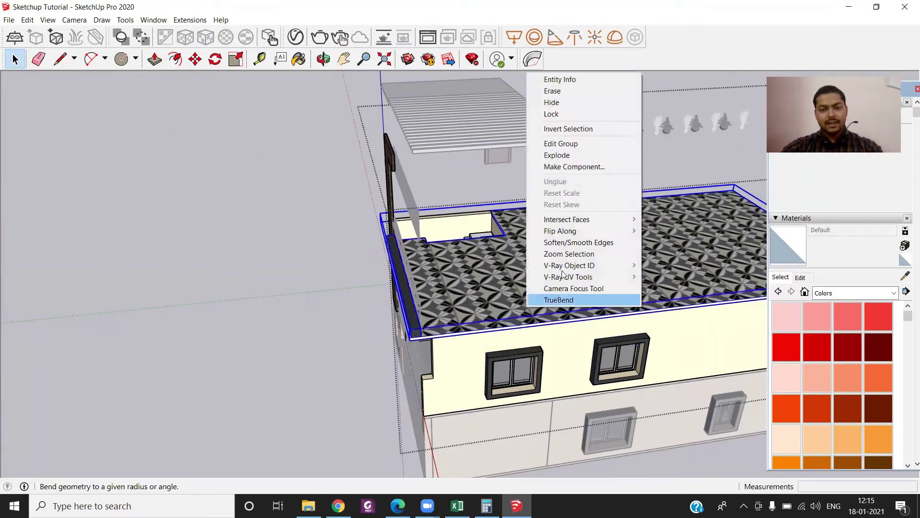
pyautogui.click(553, 103)
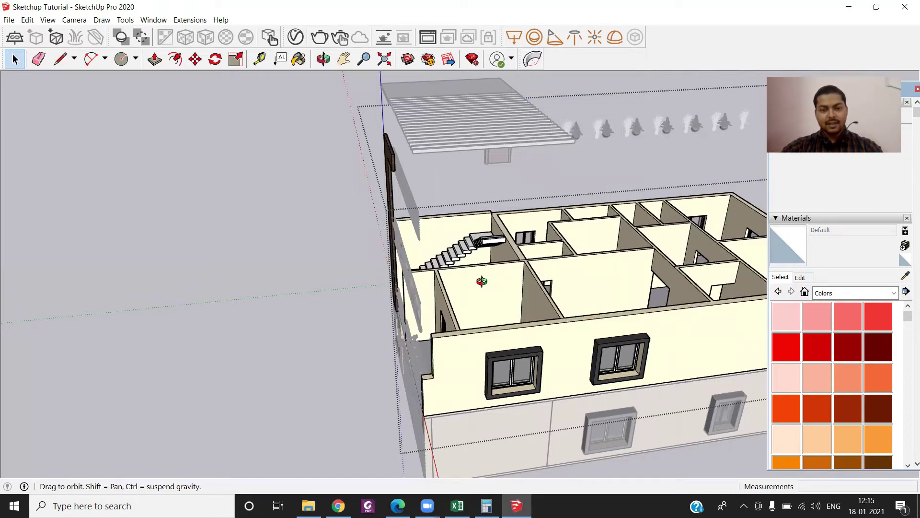
pyautogui.moveTo(501, 276)
pyautogui.mouseDown(button='middle')
pyautogui.moveTo(408, 297)
pyautogui.moveTo(414, 288)
pyautogui.mouseUp(button='middle')
pyautogui.scroll(3, 479, 275)
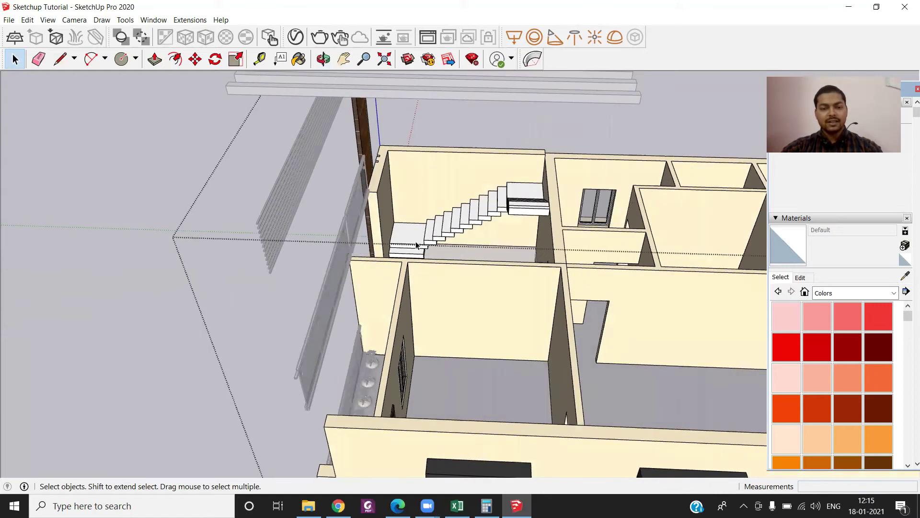
pyautogui.scroll(3, 424, 247)
pyautogui.moveTo(424, 247)
pyautogui.mouseDown(button='middle')
pyautogui.moveTo(393, 287)
pyautogui.moveTo(405, 307)
pyautogui.mouseUp(button='middle')
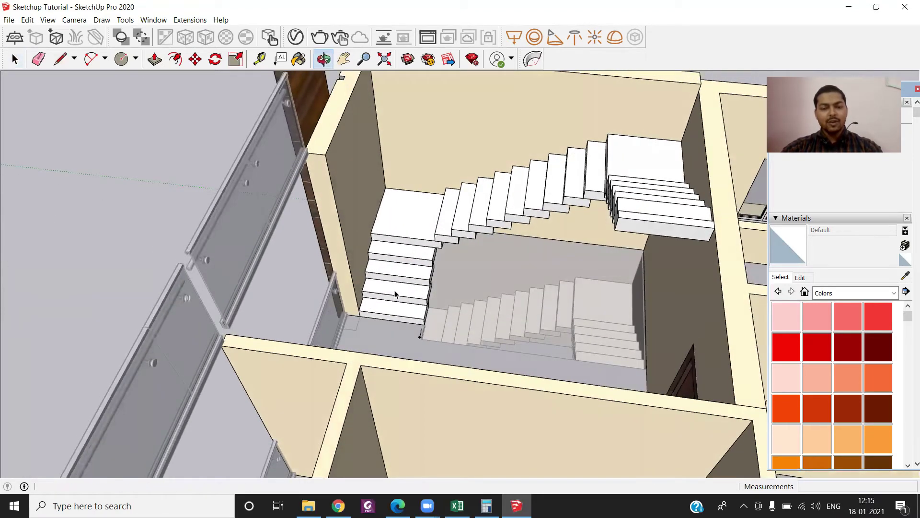
pyautogui.scroll(2, 405, 307)
pyautogui.scroll(2, 405, 308)
pyautogui.scroll(2, 404, 308)
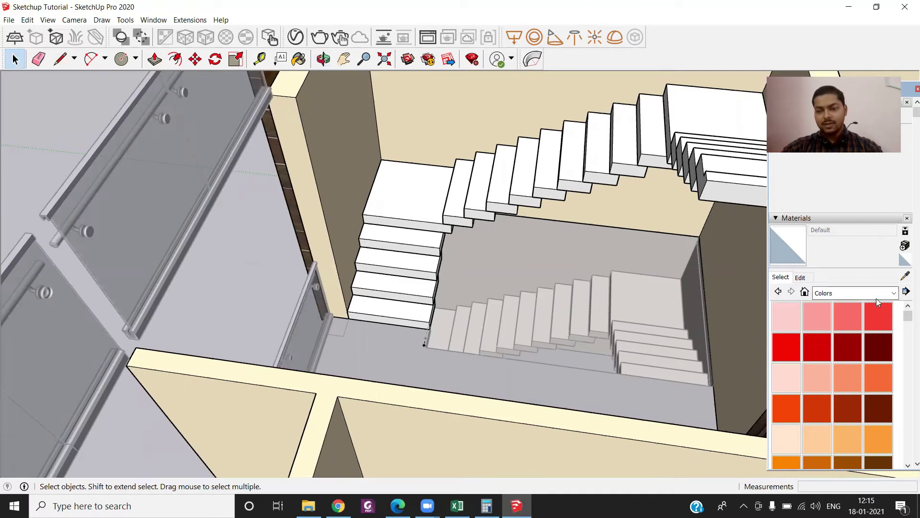
# Paint the staircase with Marble Carrara Floor Tile from the Tile materials.
pyautogui.click(895, 295)
pyautogui.click(837, 420)
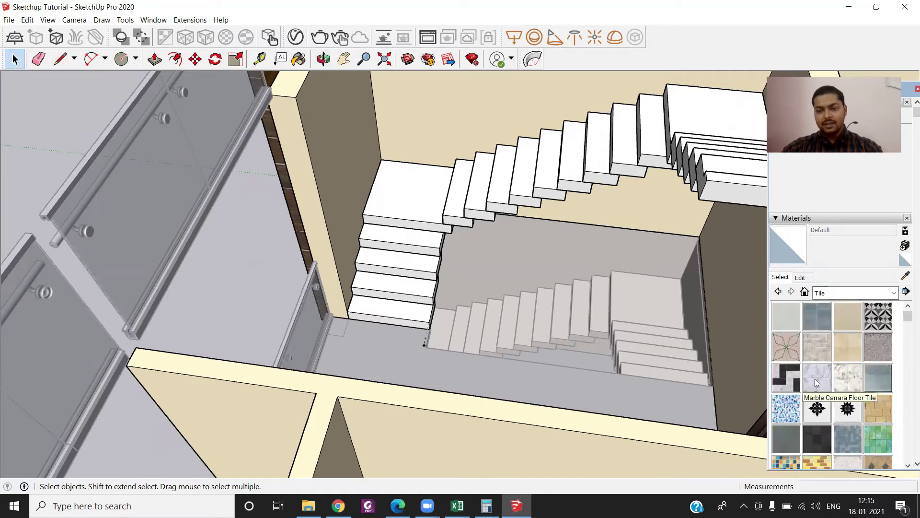
pyautogui.click(813, 381)
pyautogui.click(408, 315)
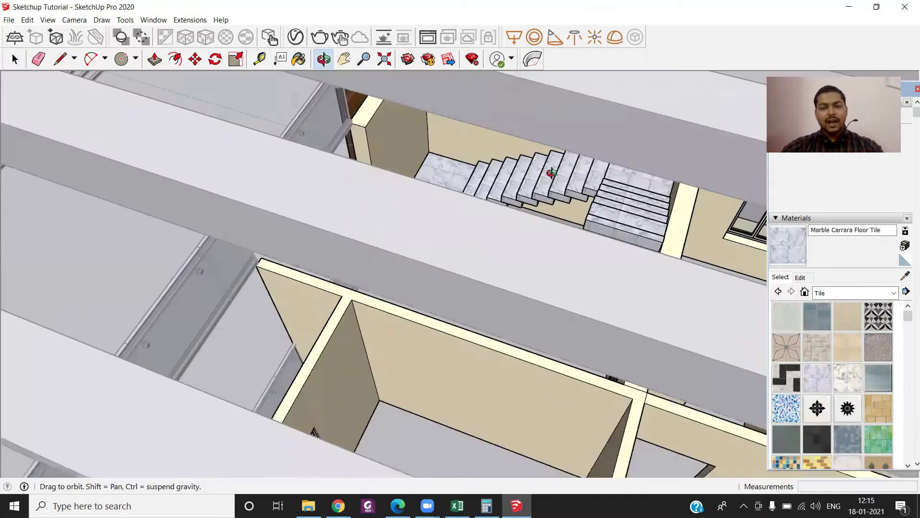
# Orbit out from the rooms to the whole house and exit group editing.
pyautogui.moveTo(565, 150); pyautogui.dragTo(516, 167, button='middle')
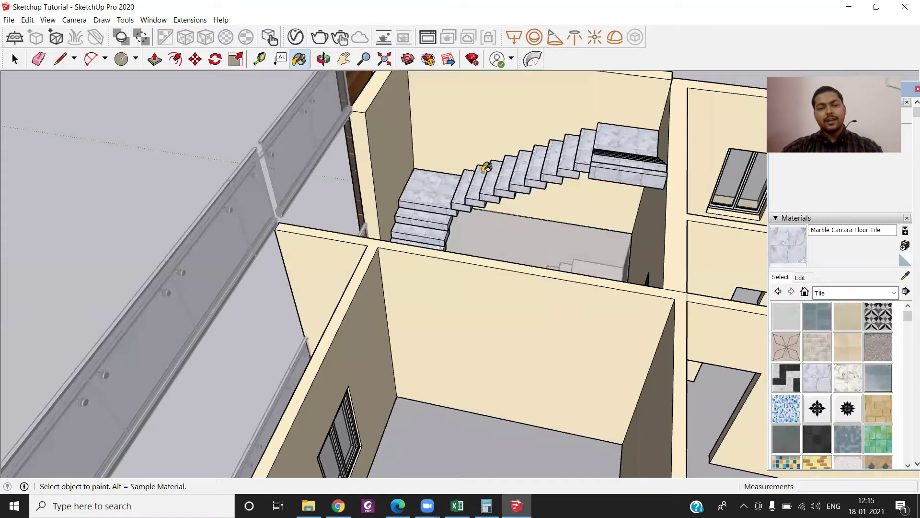
pyautogui.scroll(-3, 486, 169)
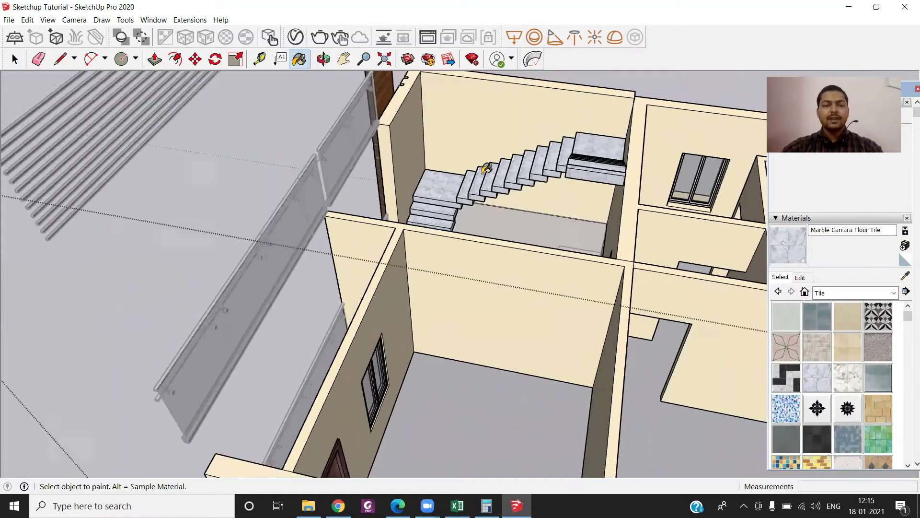
pyautogui.moveTo(474, 247); pyautogui.dragTo(477, 191, button='middle')
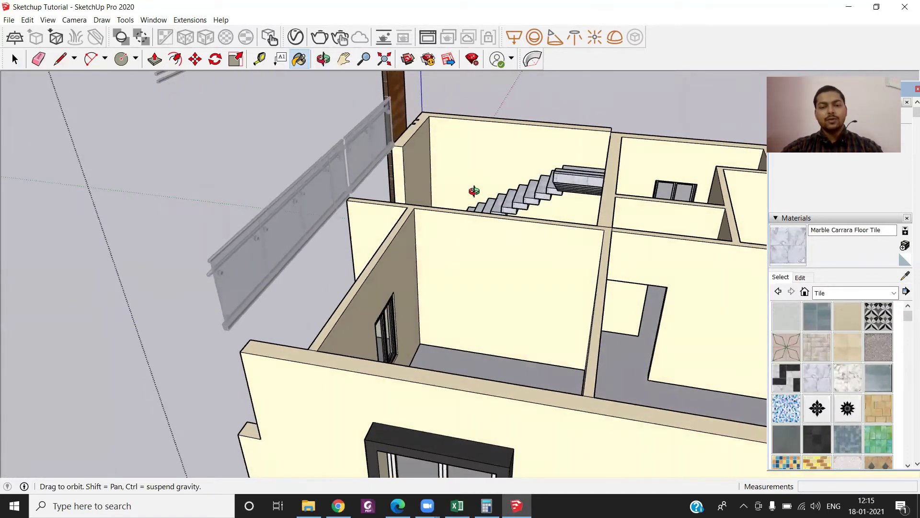
pyautogui.scroll(-2, 442, 236)
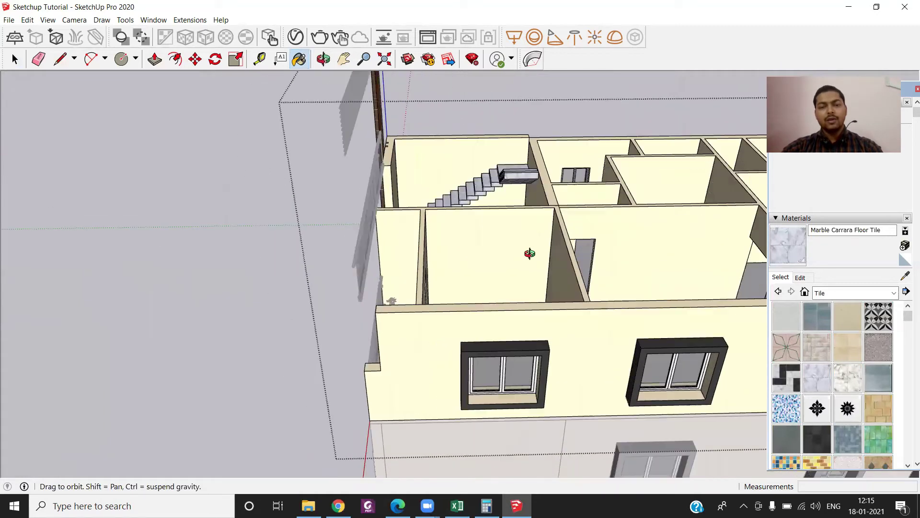
pyautogui.moveTo(459, 249); pyautogui.dragTo(555, 243, button='middle')
pyautogui.scroll(-3, 427, 230)
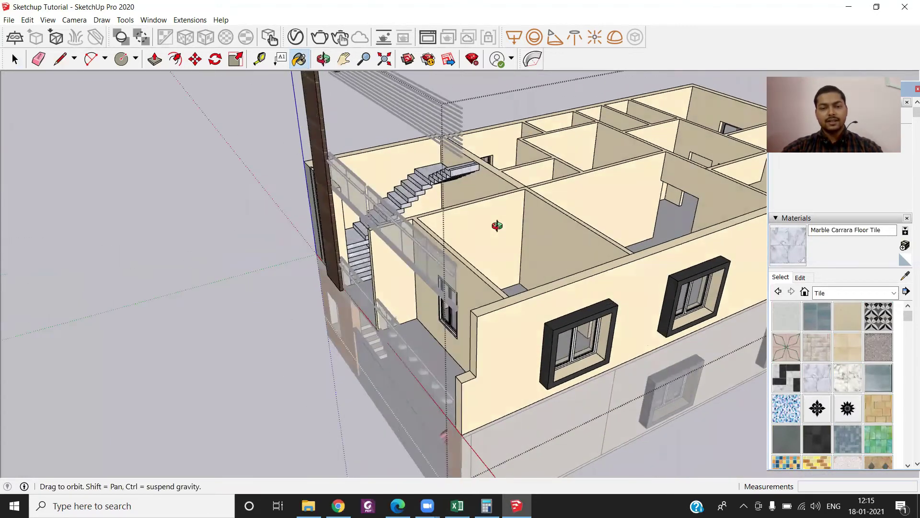
pyautogui.moveTo(427, 230)
pyautogui.mouseDown(button='middle')
pyautogui.moveTo(524, 217)
pyautogui.moveTo(384, 213)
pyautogui.moveTo(624, 305)
pyautogui.mouseUp(button='middle')
pyautogui.scroll(-3, 526, 216)
pyautogui.scroll(-2, 525, 215)
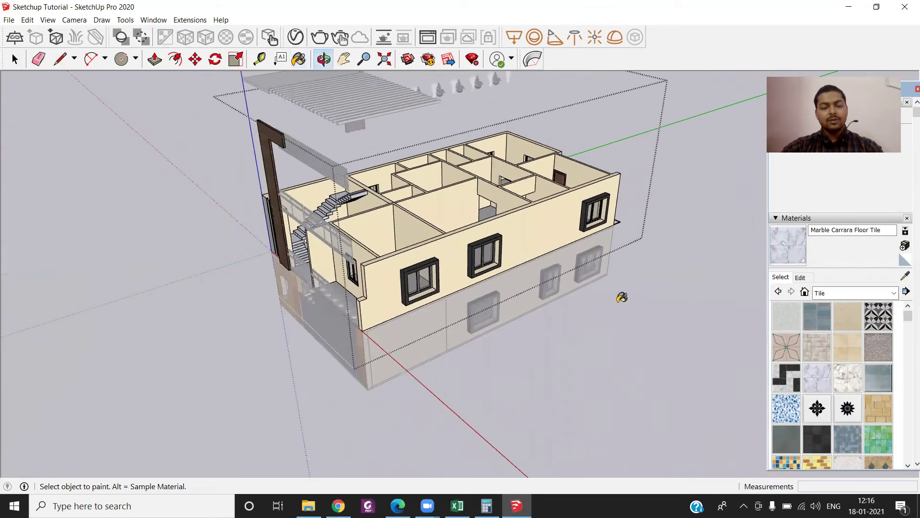
pyautogui.press('space')
pyautogui.moveTo(527, 321)
pyautogui.mouseDown(button='middle')
pyautogui.moveTo(508, 285)
pyautogui.moveTo(516, 229)
pyautogui.mouseUp(button='middle')
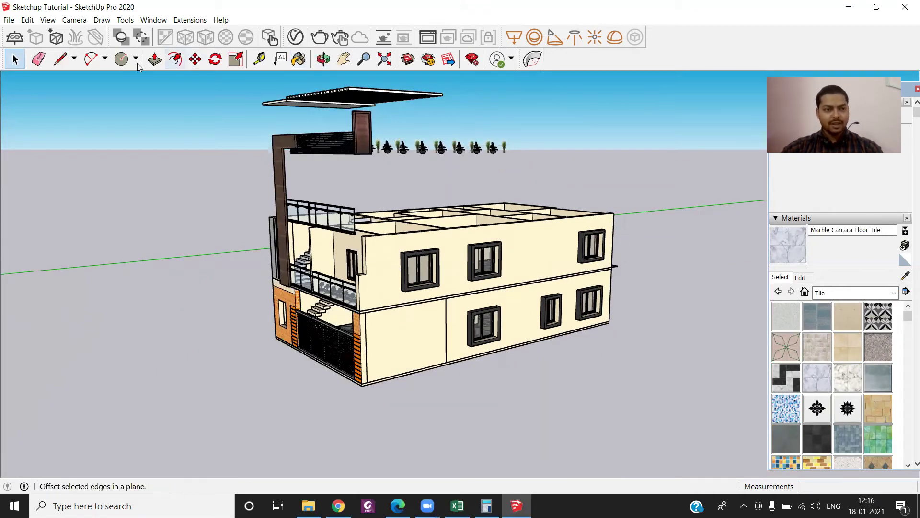
# Turn on View > Show Hidden Objects and unhide the upper floor group.
pyautogui.click(48, 21)
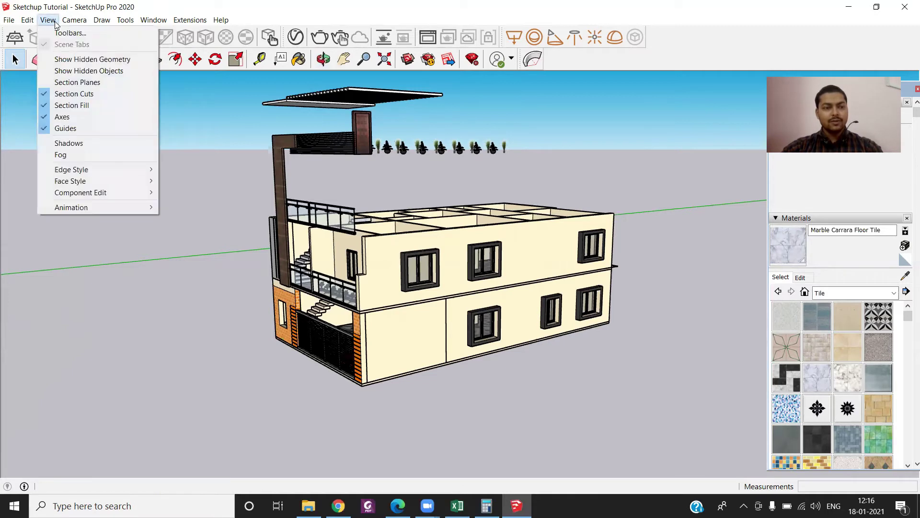
pyautogui.click(49, 75)
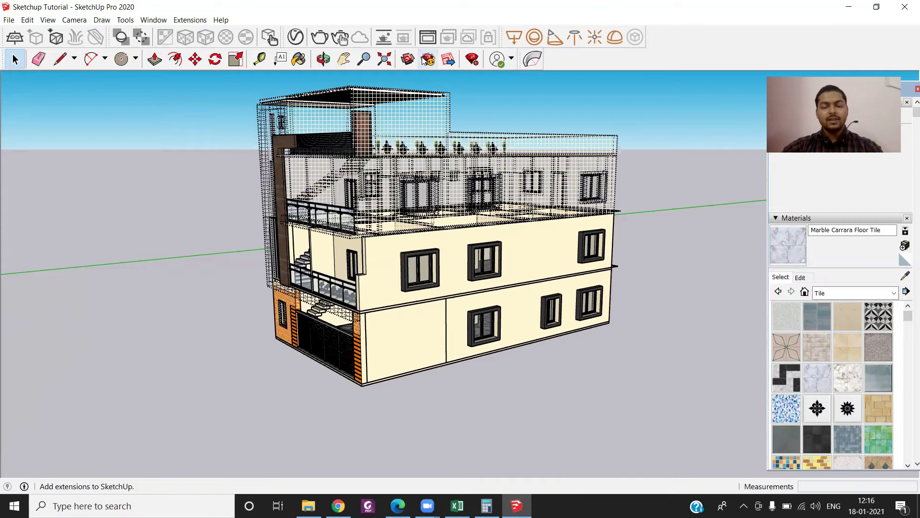
pyautogui.click(551, 147)
pyautogui.rightClick(551, 144)
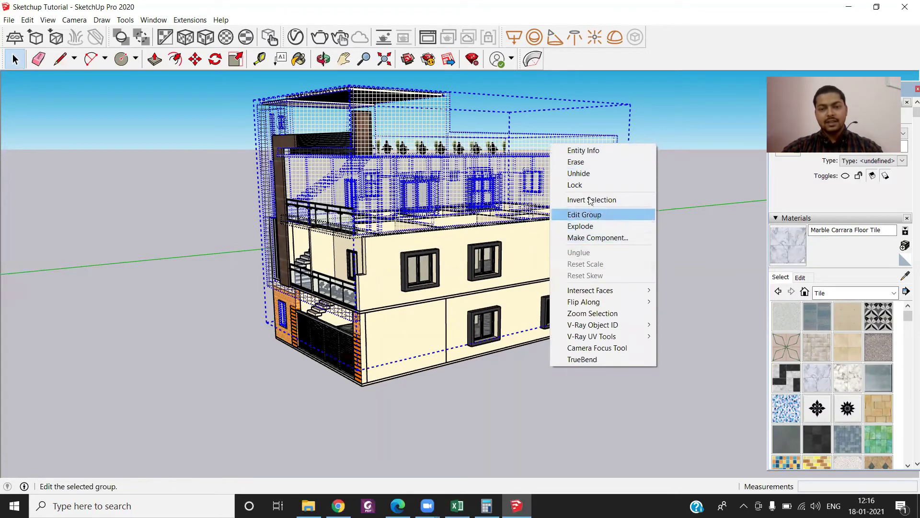
pyautogui.click(584, 174)
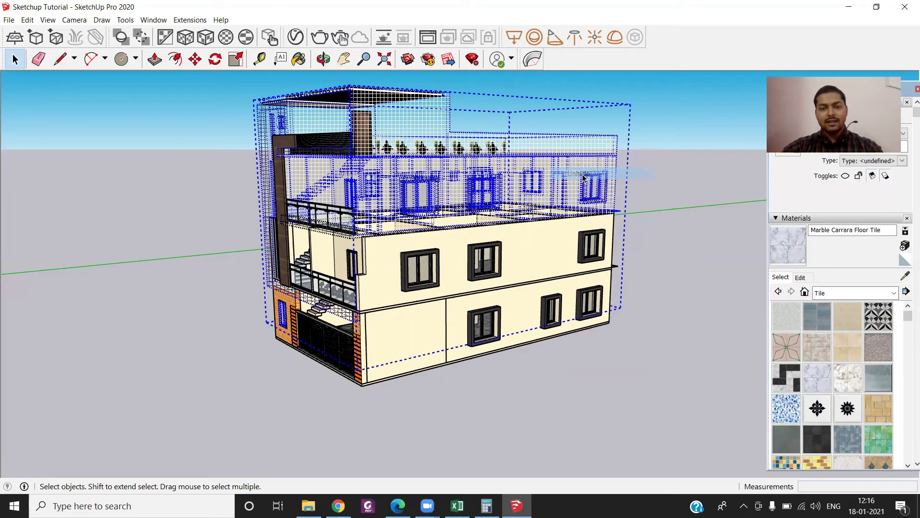
pyautogui.click(678, 200)
# Hide the upper floor group again and turn off Show Hidden Objects.
pyautogui.moveTo(335, 145); pyautogui.dragTo(340, 155, button='middle')
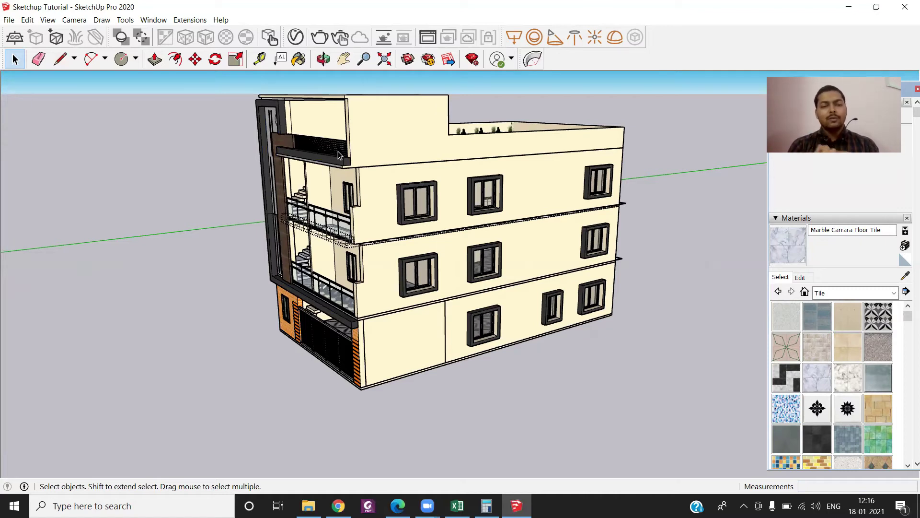
pyautogui.click(373, 140)
pyautogui.rightClick(378, 139)
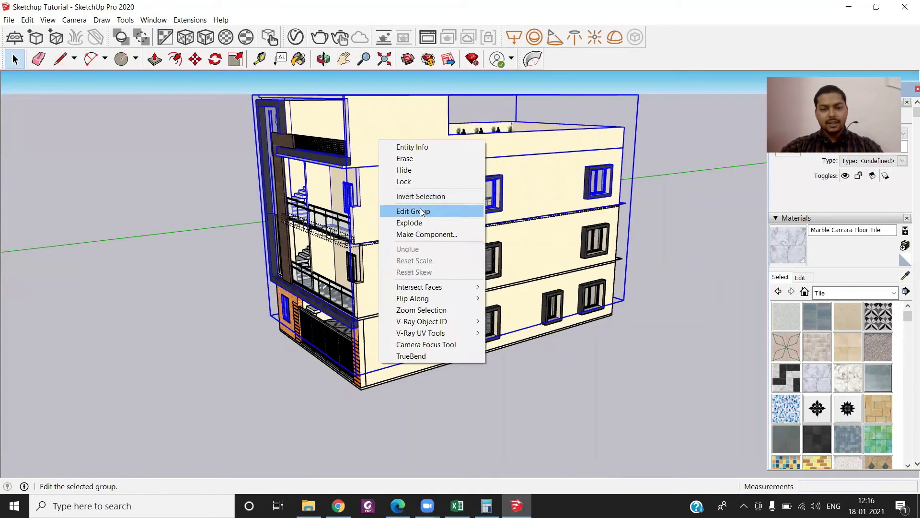
pyautogui.click(417, 171)
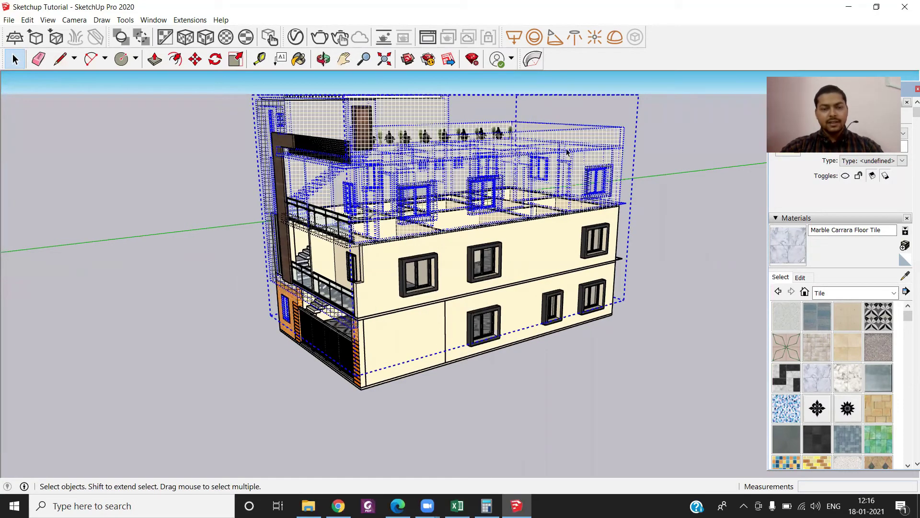
pyautogui.click(47, 20)
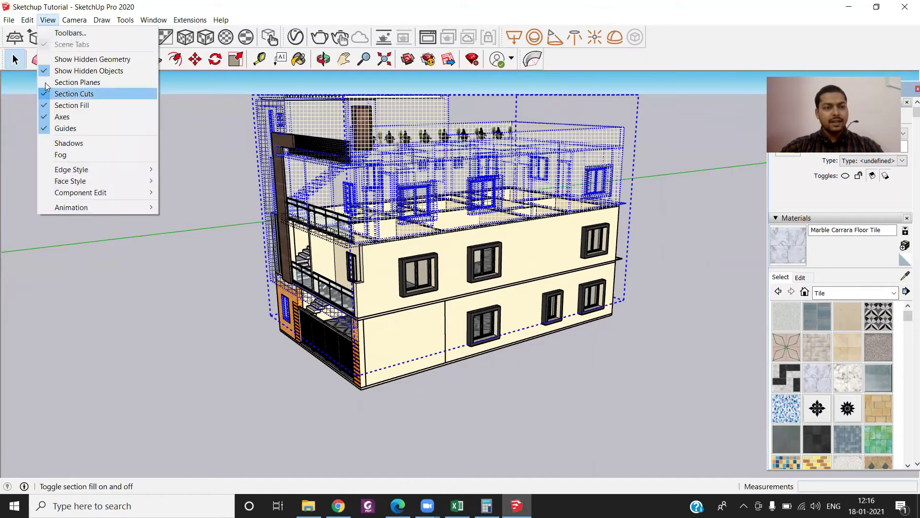
pyautogui.click(46, 71)
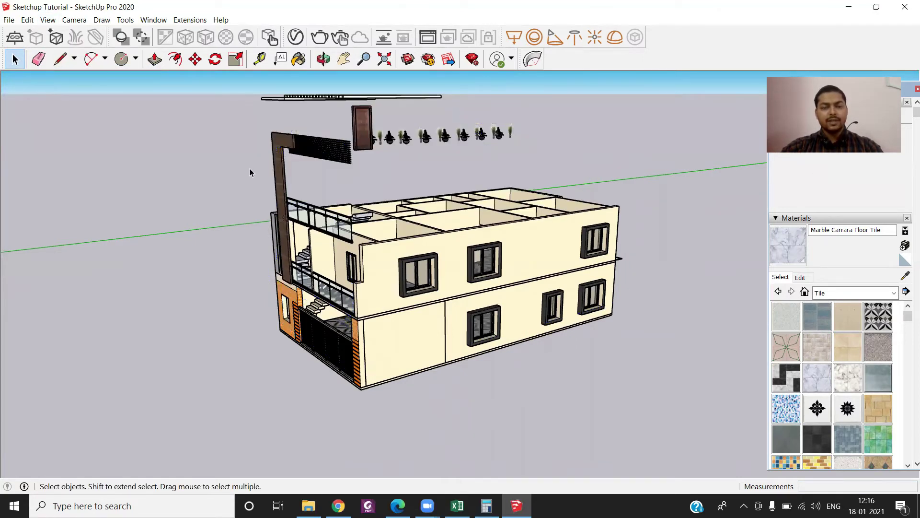
# Hide the rooftop canopy, sign and plants.
pyautogui.moveTo(521, 108)
pyautogui.mouseDown(button='middle')
pyautogui.moveTo(292, 70)
pyautogui.moveTo(357, 185)
pyautogui.mouseUp(button='middle')
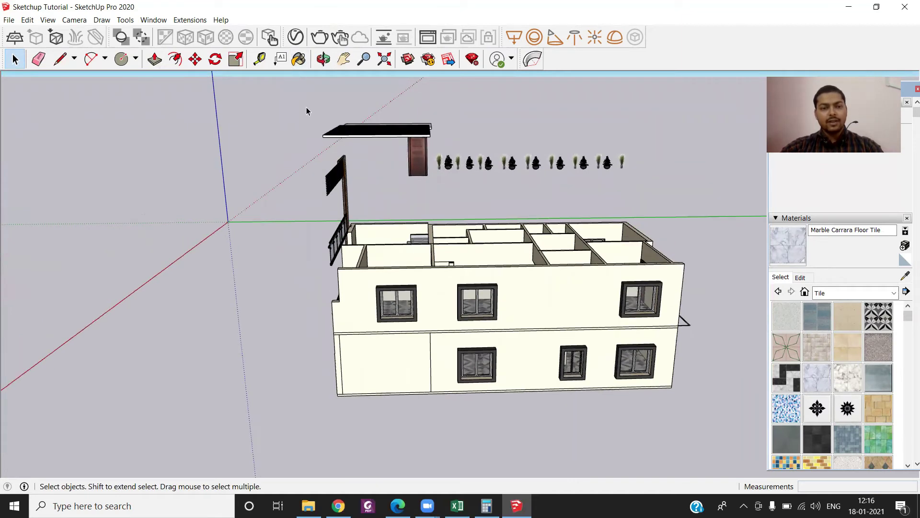
pyautogui.moveTo(306, 110); pyautogui.dragTo(663, 190)
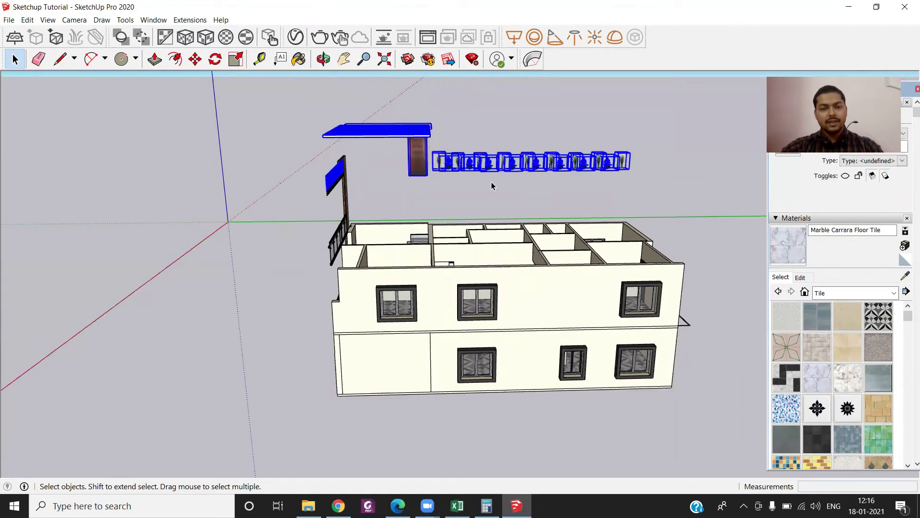
pyautogui.rightClick(477, 160)
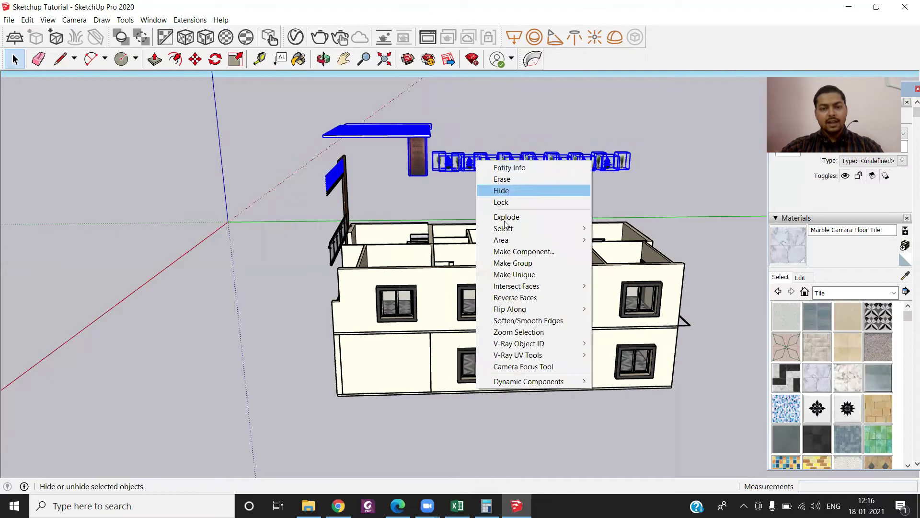
pyautogui.click(502, 191)
# Hide the left balcony railing and orbit to a lower view of the house.
pyautogui.moveTo(322, 236); pyautogui.dragTo(355, 231, button='middle')
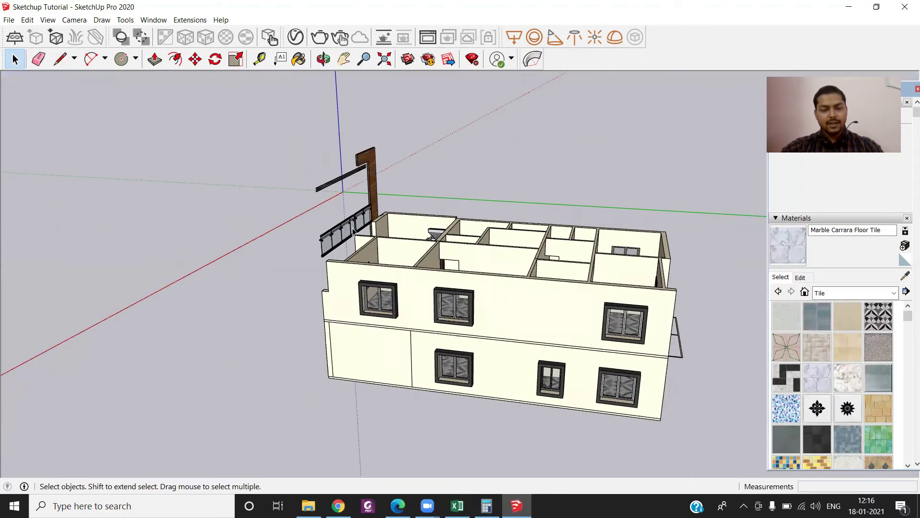
pyautogui.scroll(2, 354, 230)
pyautogui.scroll(2, 338, 236)
pyautogui.click(326, 238)
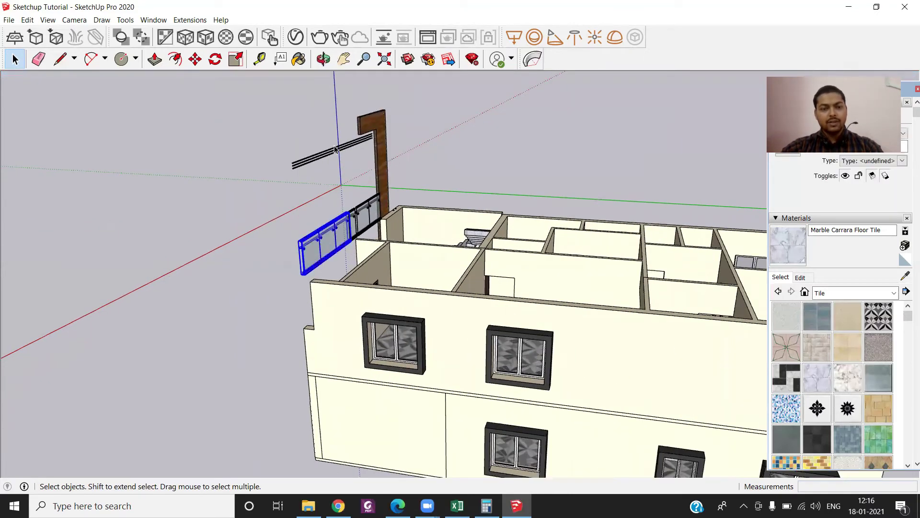
pyautogui.rightClick(337, 240)
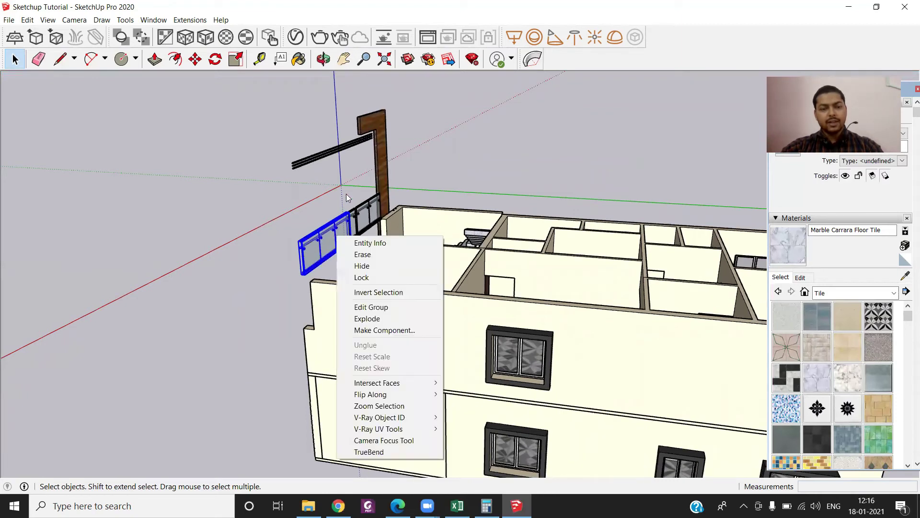
pyautogui.click(370, 266)
pyautogui.moveTo(264, 255); pyautogui.dragTo(471, 244, button='middle')
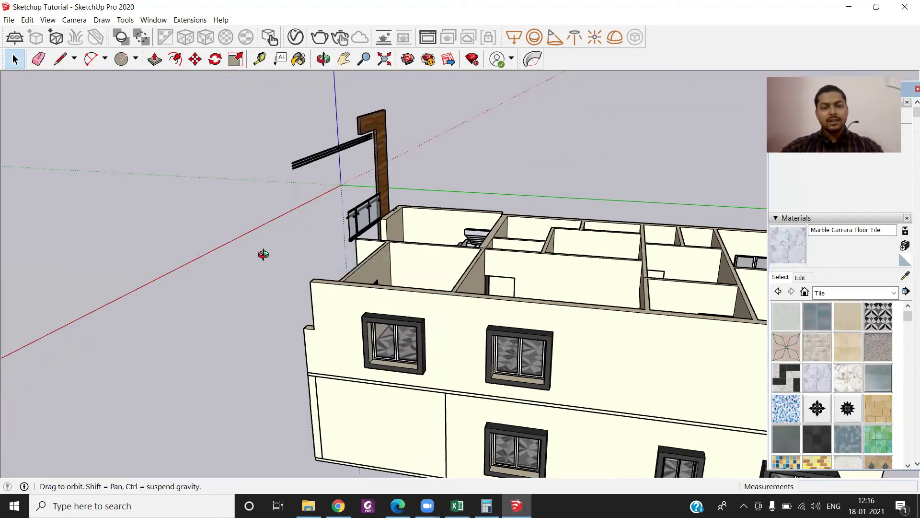
pyautogui.scroll(-2, 471, 243)
pyautogui.scroll(-1, 471, 243)
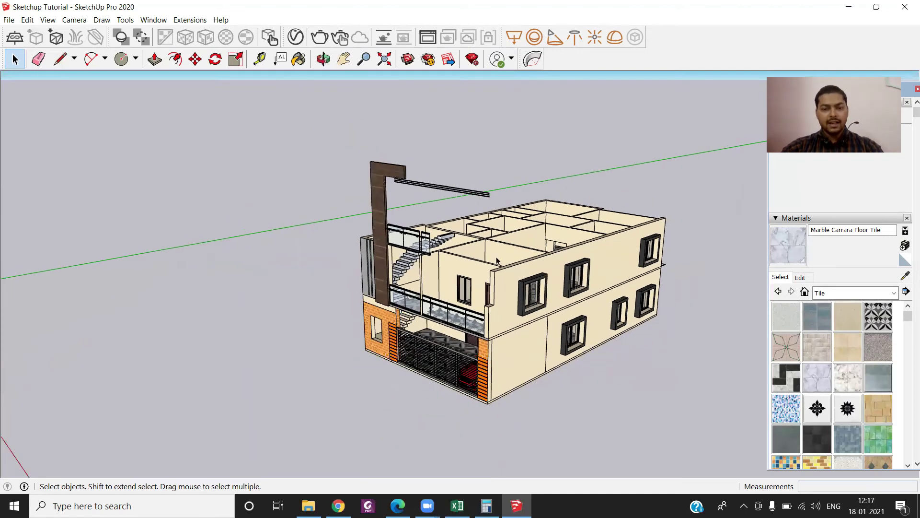
pyautogui.moveTo(474, 248); pyautogui.dragTo(502, 217, button='middle')
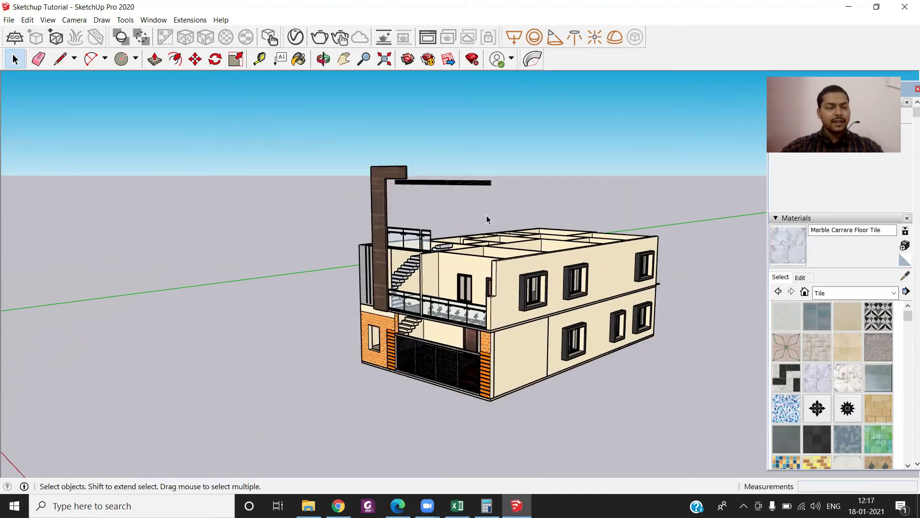
# Unhide the last hidden geometry via Edit > Unhide > Last, check the roof, and reopen Edit.
pyautogui.click(28, 20)
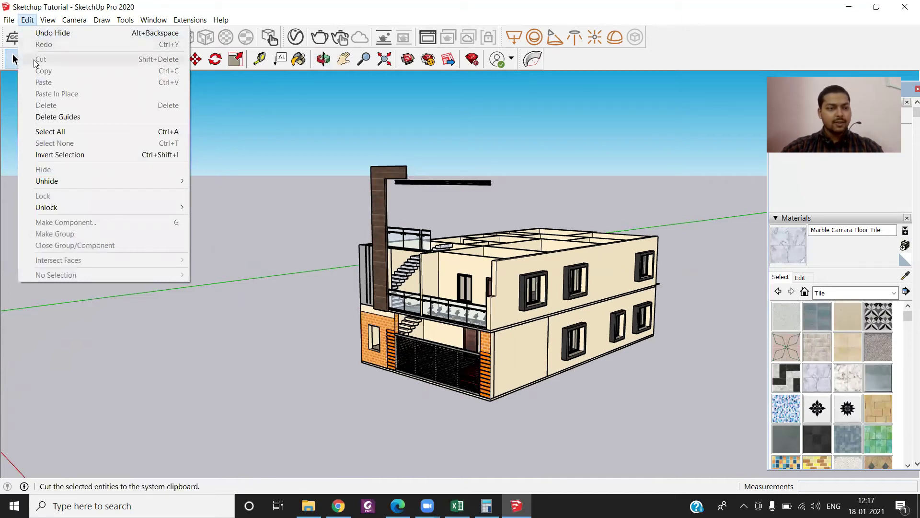
pyautogui.moveTo(46, 181)
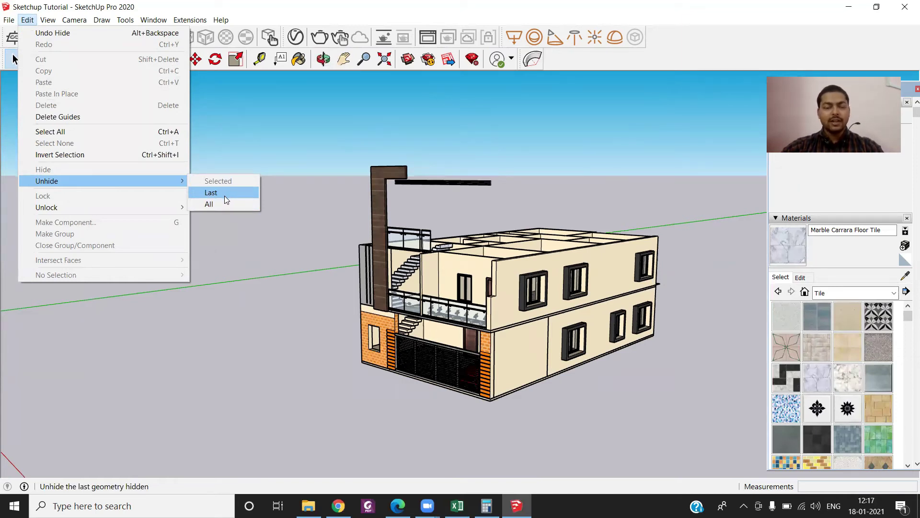
pyautogui.click(224, 195)
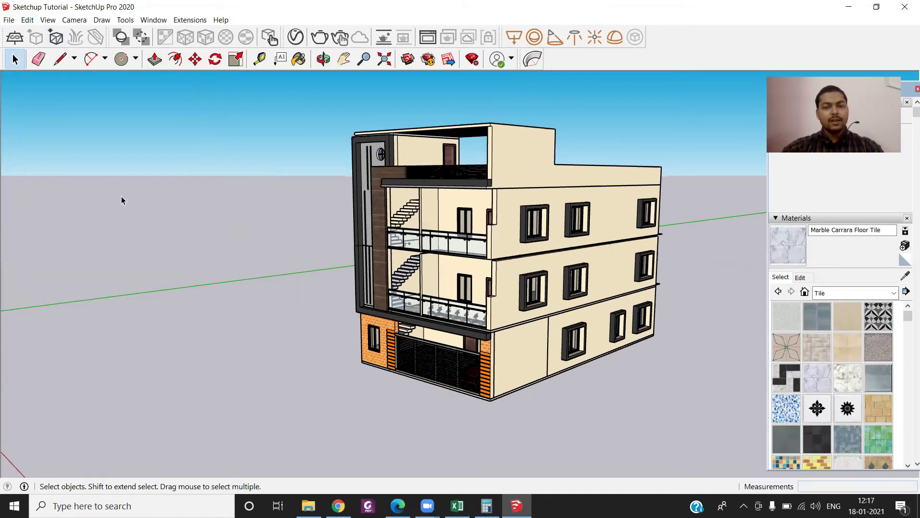
pyautogui.moveTo(161, 259); pyautogui.dragTo(128, 286, button='middle')
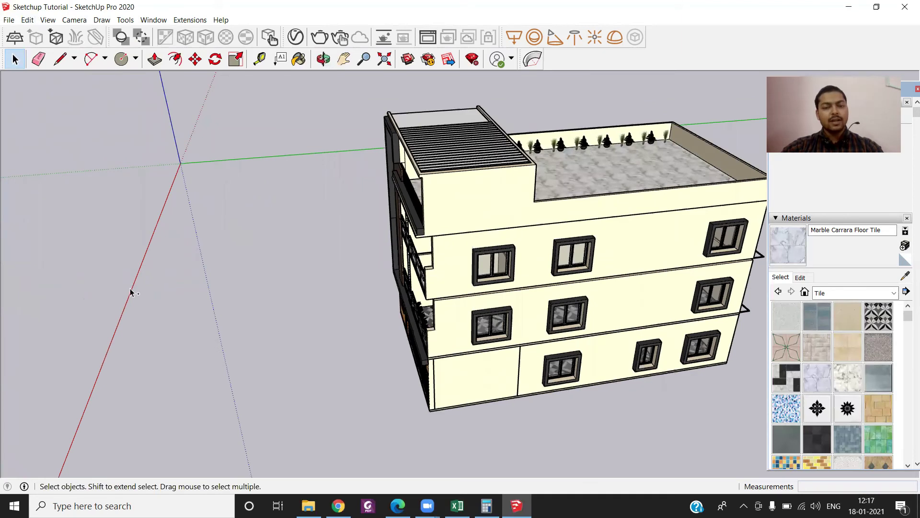
pyautogui.click(27, 20)
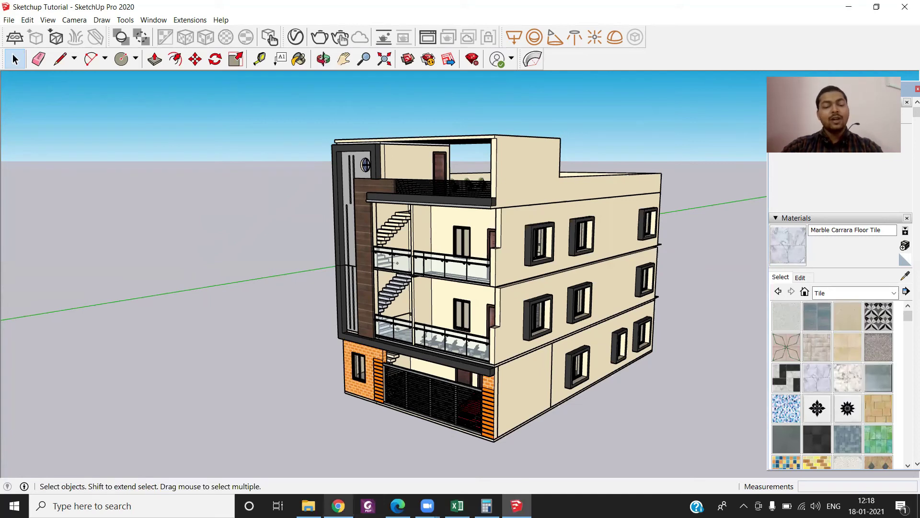
# Switch to the Online Training Program form in Chrome.
pyautogui.click(338, 449)
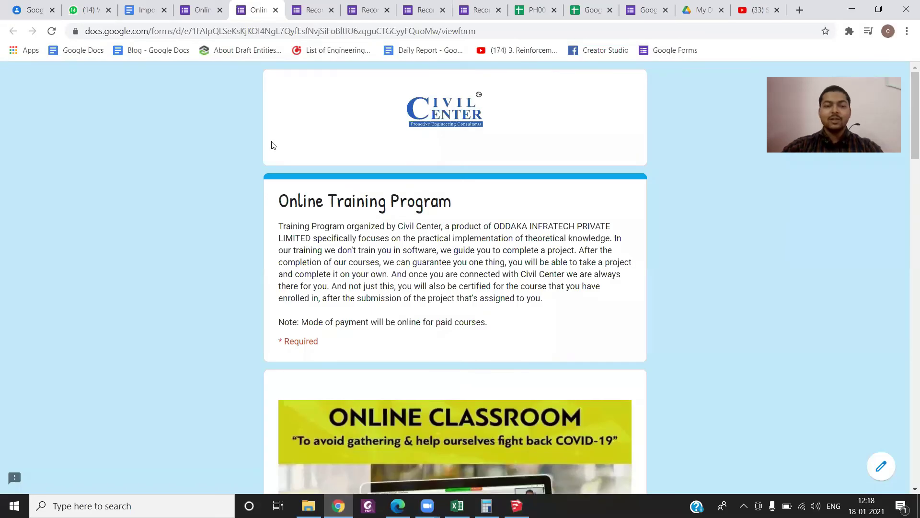
pyautogui.scroll(-3, 272, 146)
pyautogui.scroll(-5, 271, 147)
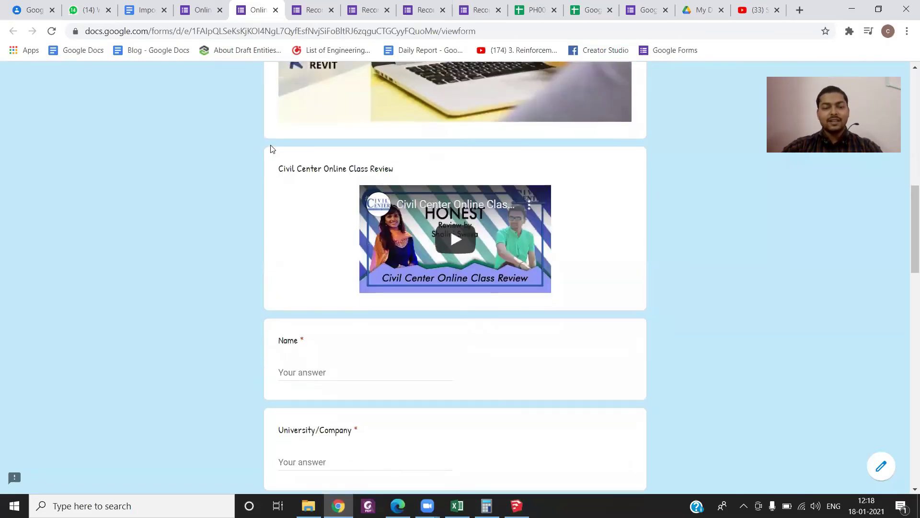
pyautogui.scroll(-3, 272, 148)
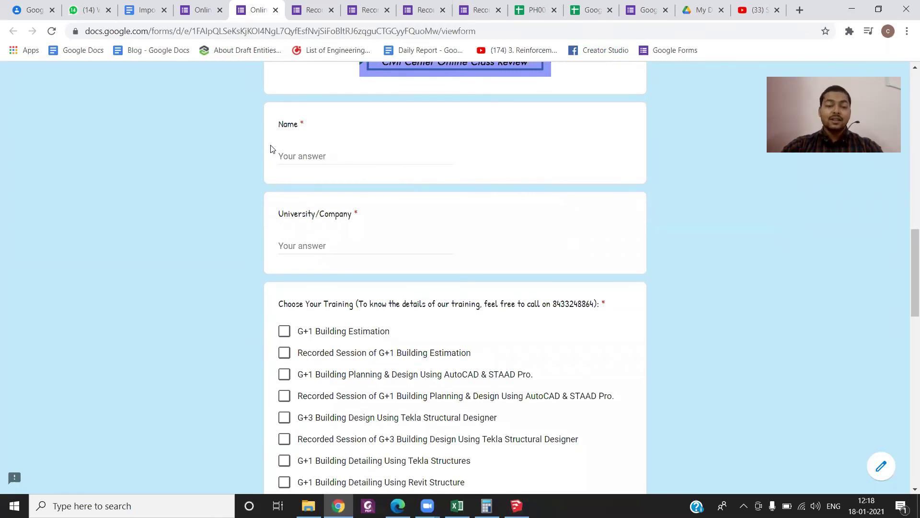
pyautogui.scroll(-2, 271, 149)
pyautogui.scroll(-1, 271, 151)
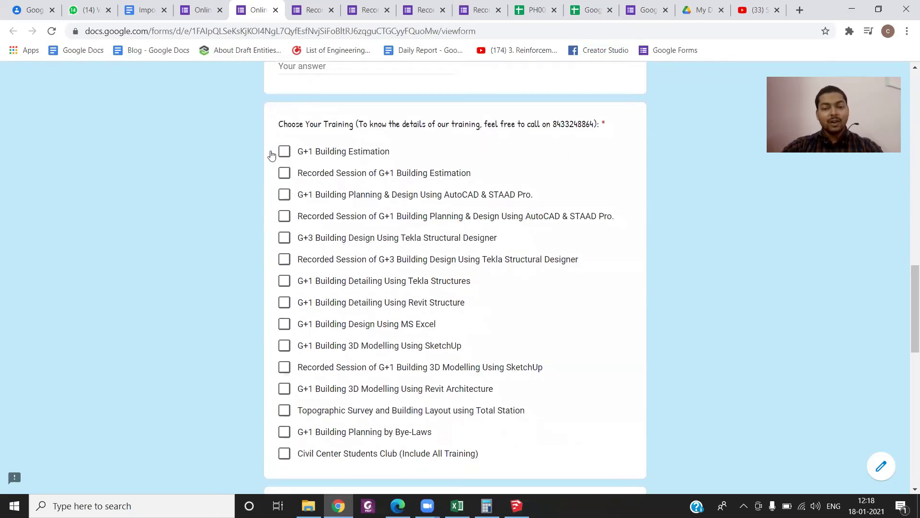
pyautogui.scroll(-1, 271, 154)
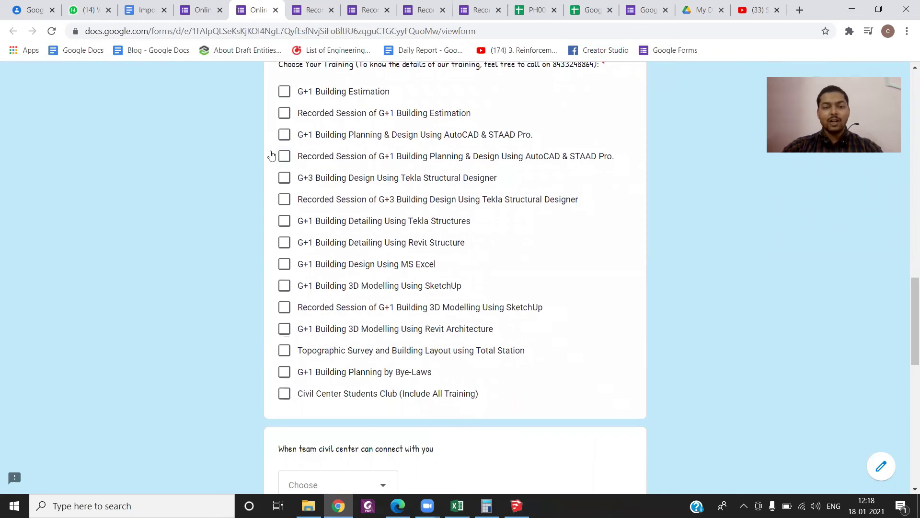
pyautogui.scroll(-1, 271, 156)
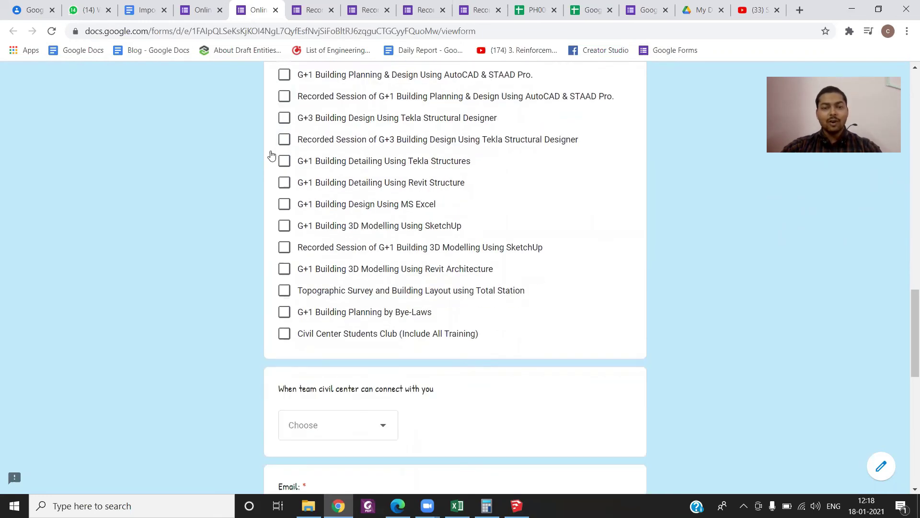
pyautogui.scroll(1, 272, 155)
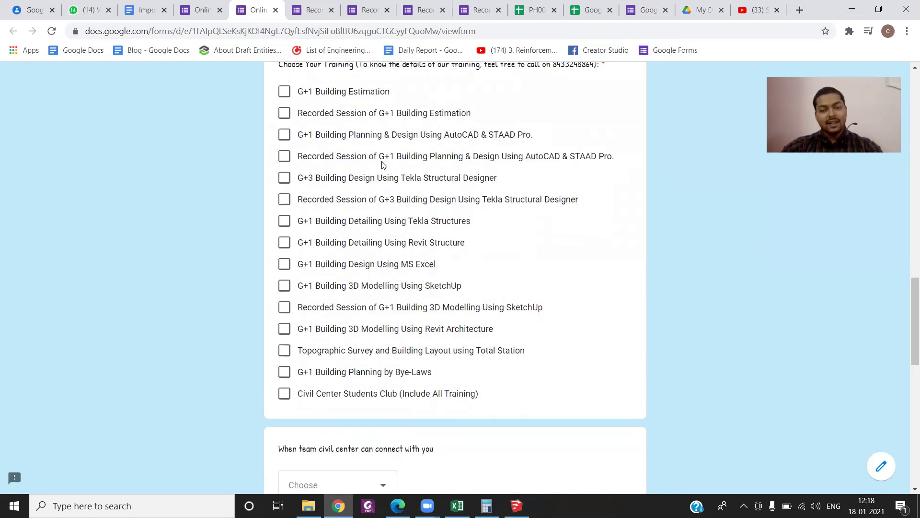